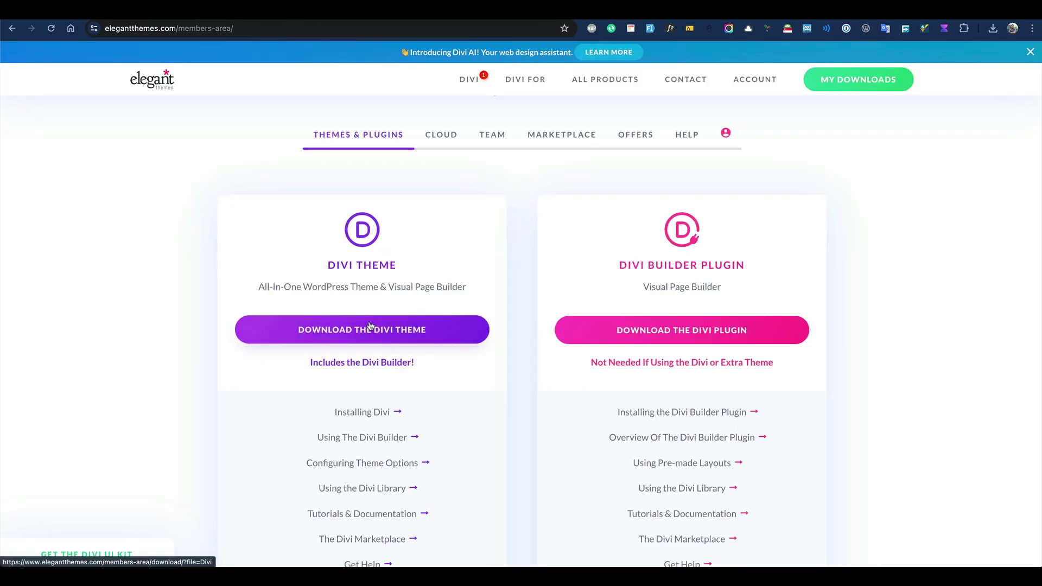
Download the Divi theme zip from Elegant Themes, then return to the WordPress Themes page.
left_click(371, 325)
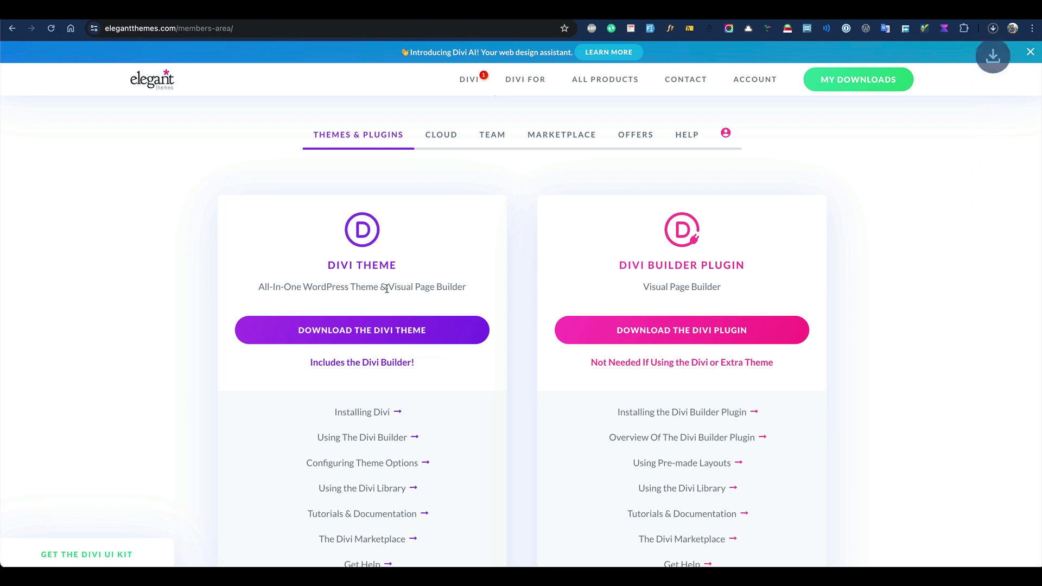
left_click(993, 28)
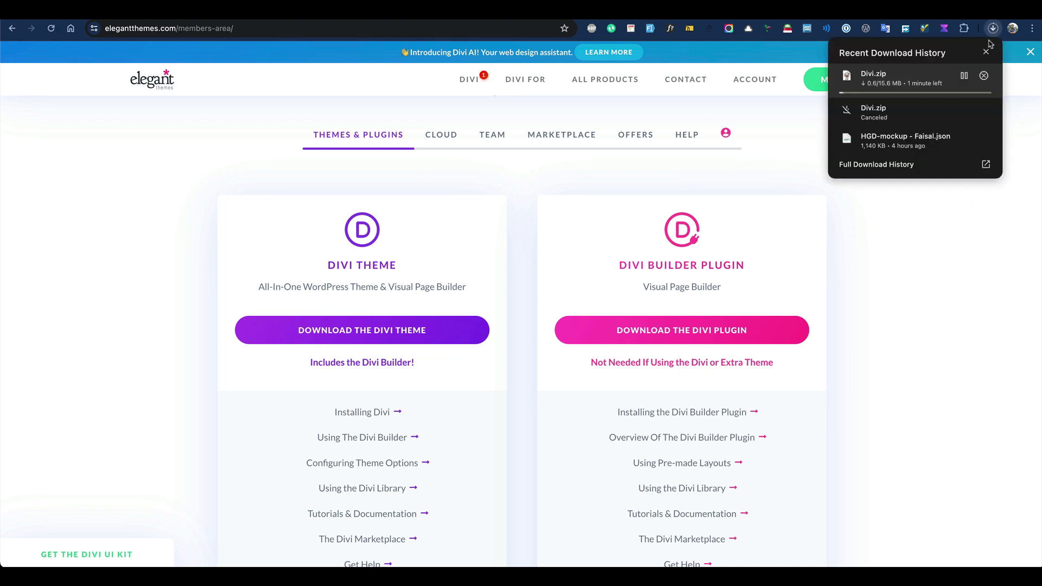
left_click(934, 240)
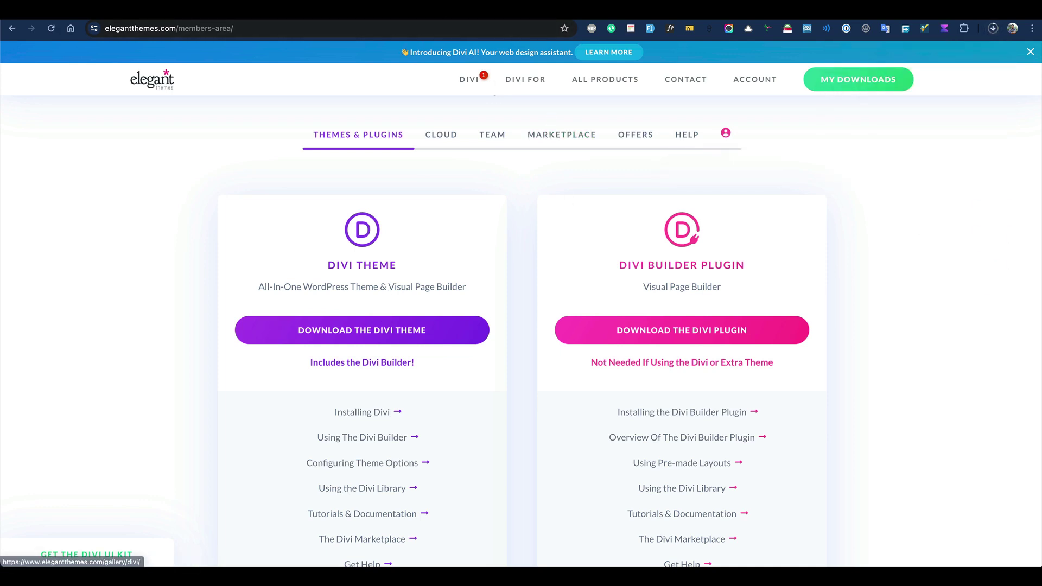
key("ctrl+Tab")
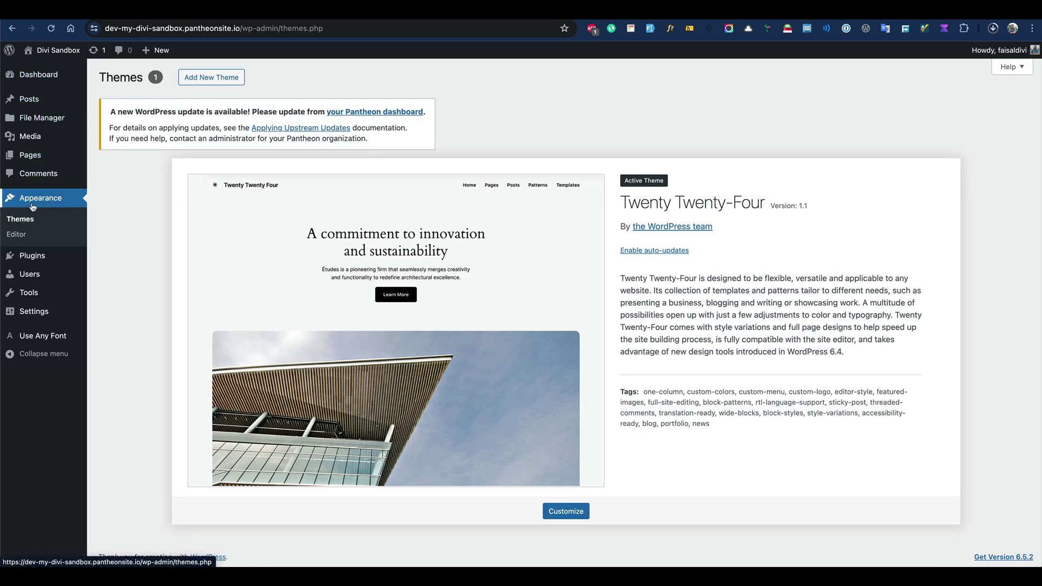
Upload Divi.zip through the theme uploader and install it.
left_click(228, 82)
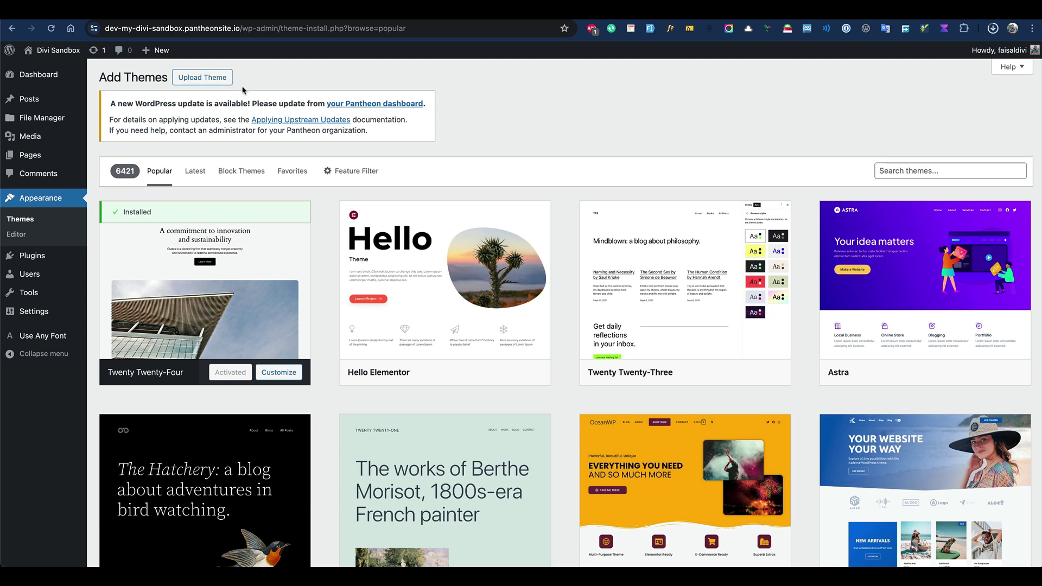
left_click(202, 78)
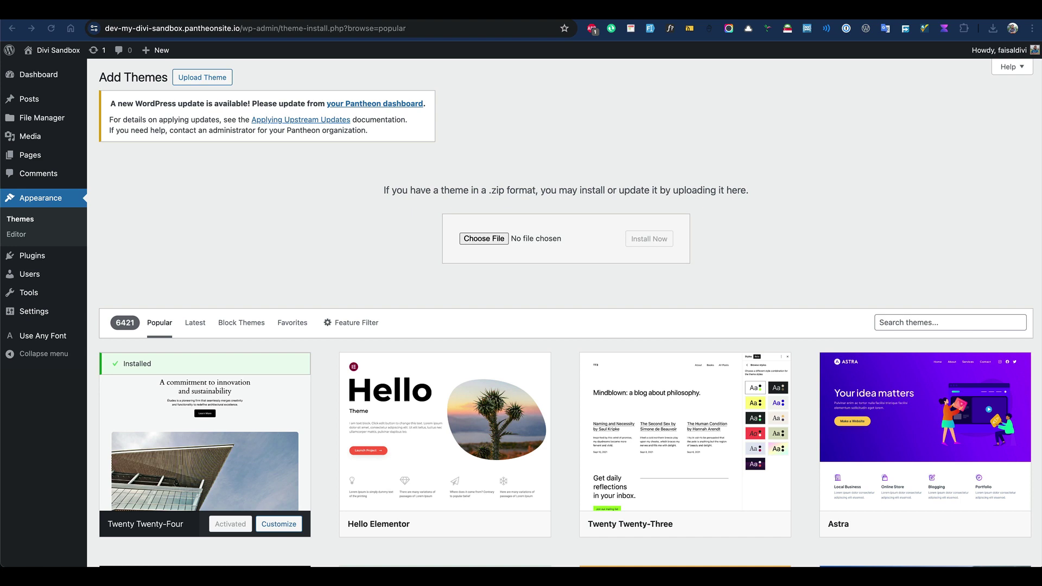
left_click_drag(814, 131, 501, 240)
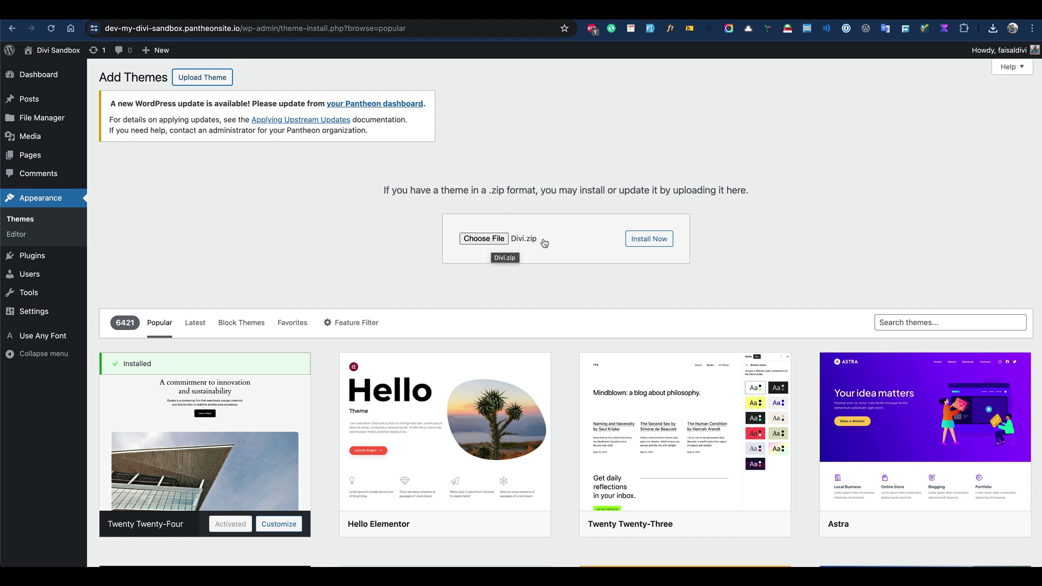
left_click(649, 238)
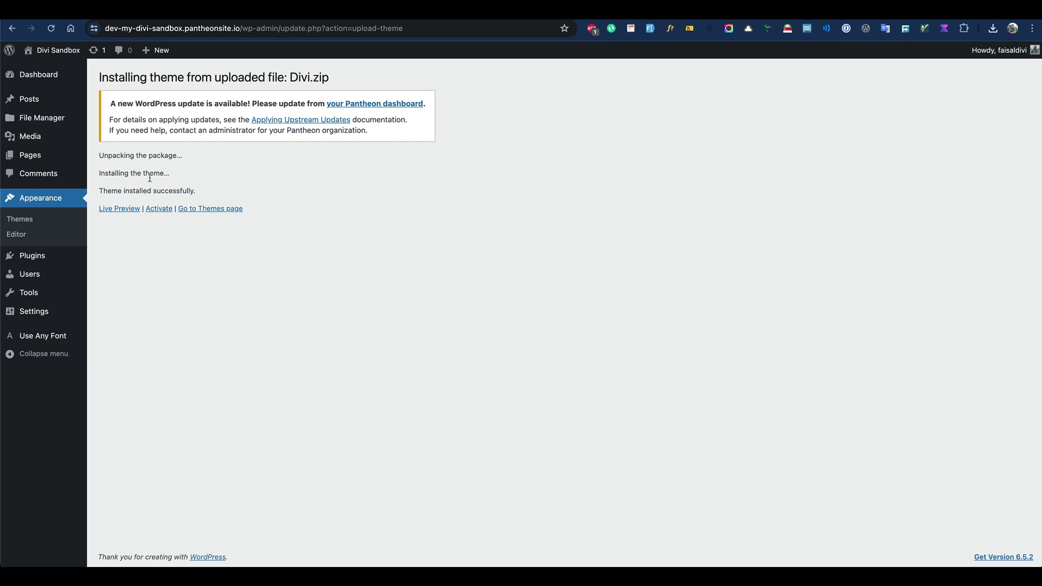
Activate Divi, then switch the active theme back to Twenty Twenty-Four.
left_click(159, 208)
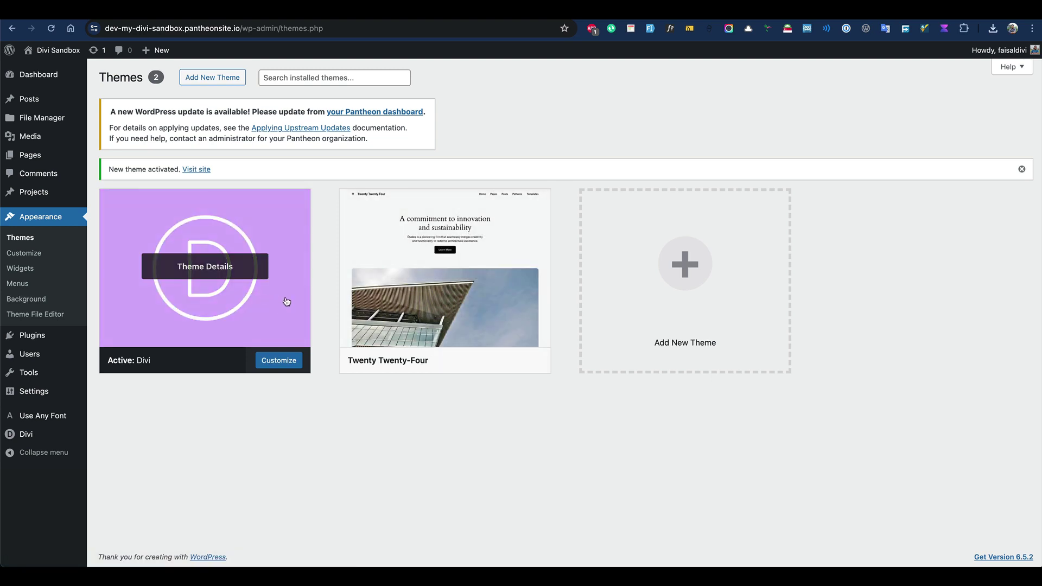
mouse_move(444, 270)
left_click(464, 361)
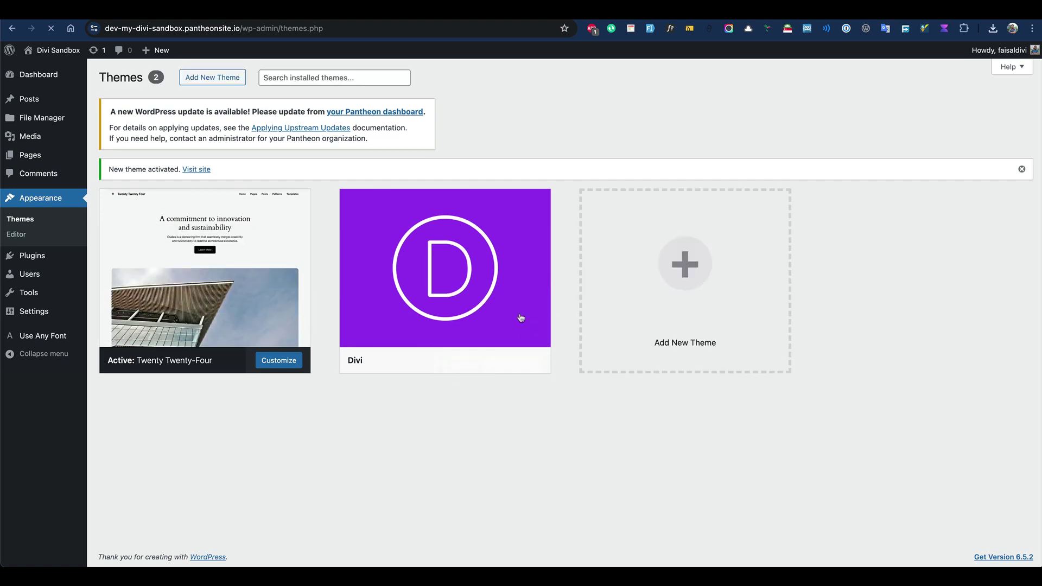
Delete the Divi theme from its Theme Details panel and confirm the removal.
left_click(493, 301)
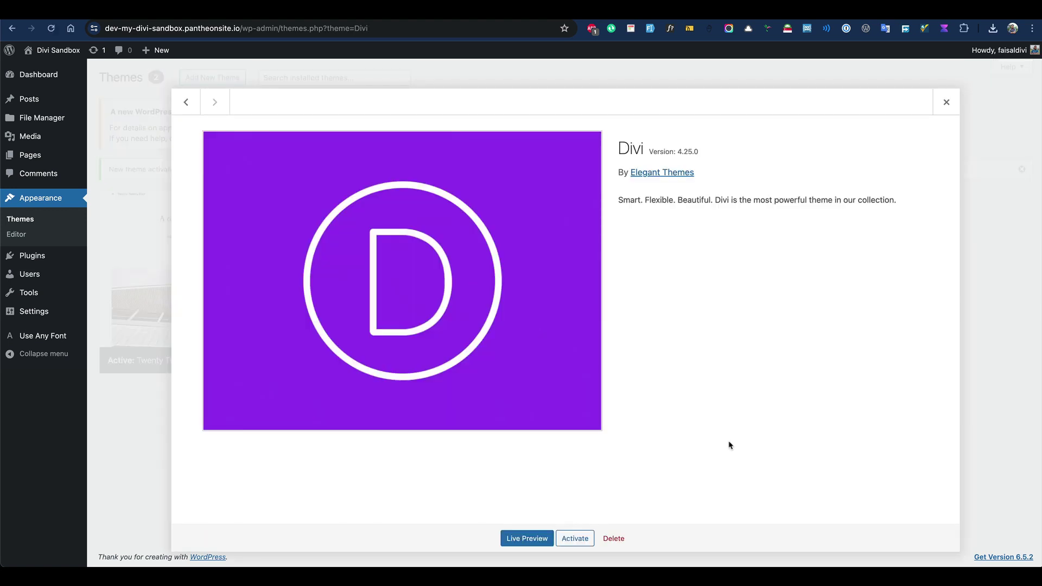
left_click(613, 539)
left_click(609, 114)
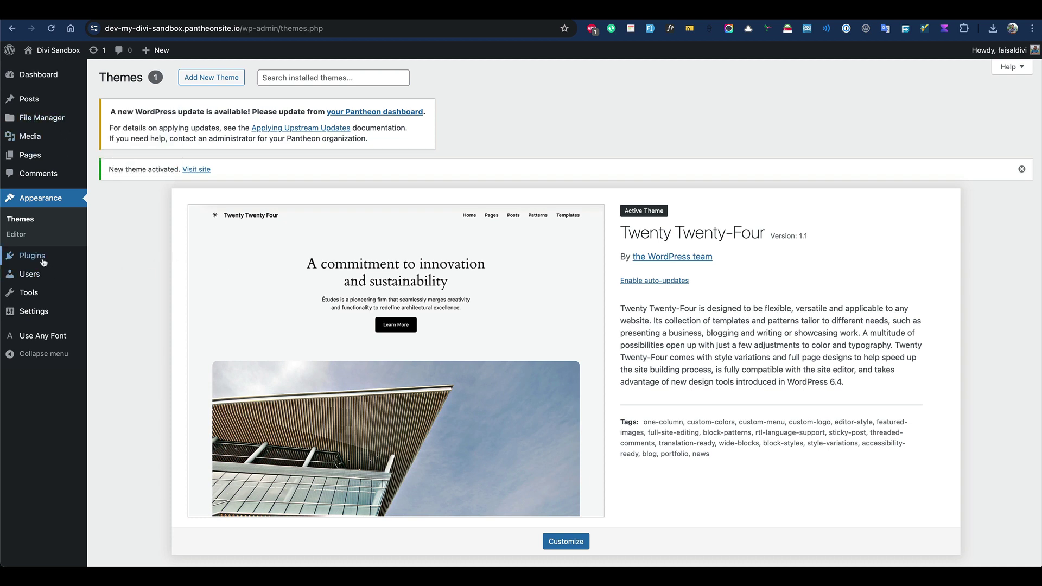
Add the Filester (File Manager Pro) plugin from a plugin search and view installed plugins.
left_click(122, 274)
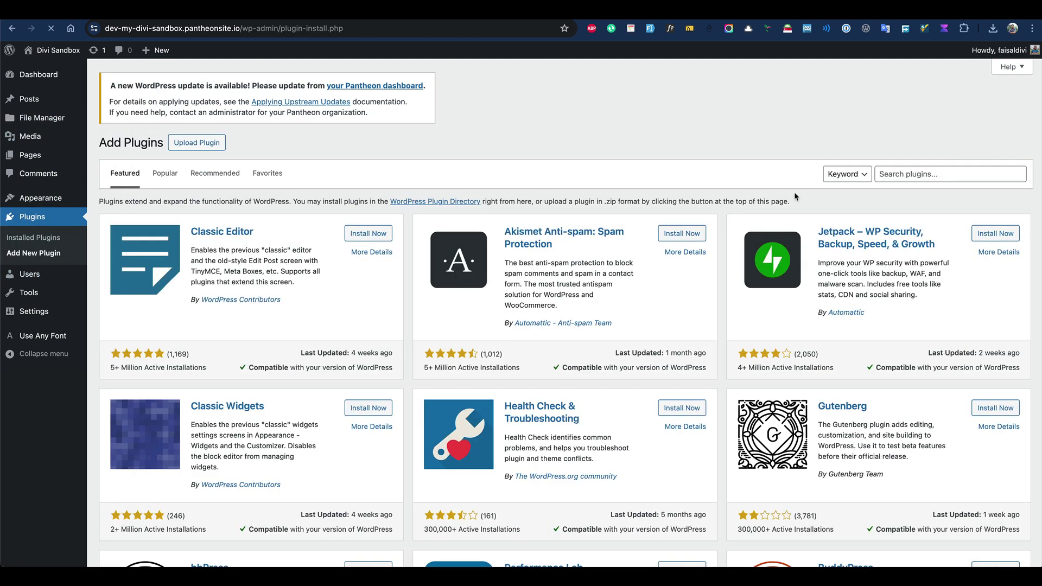
type("file manager")
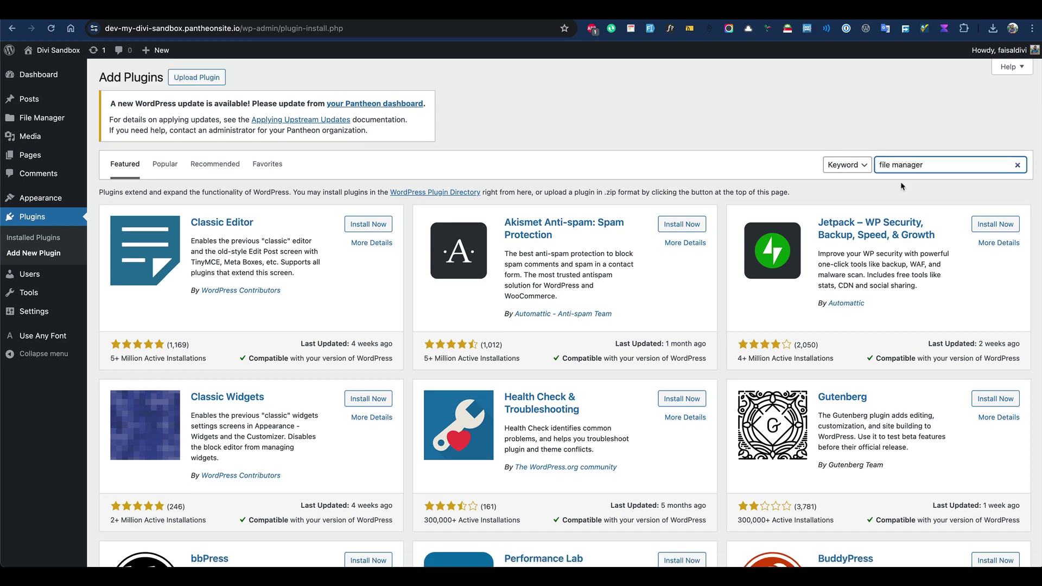
key("Return")
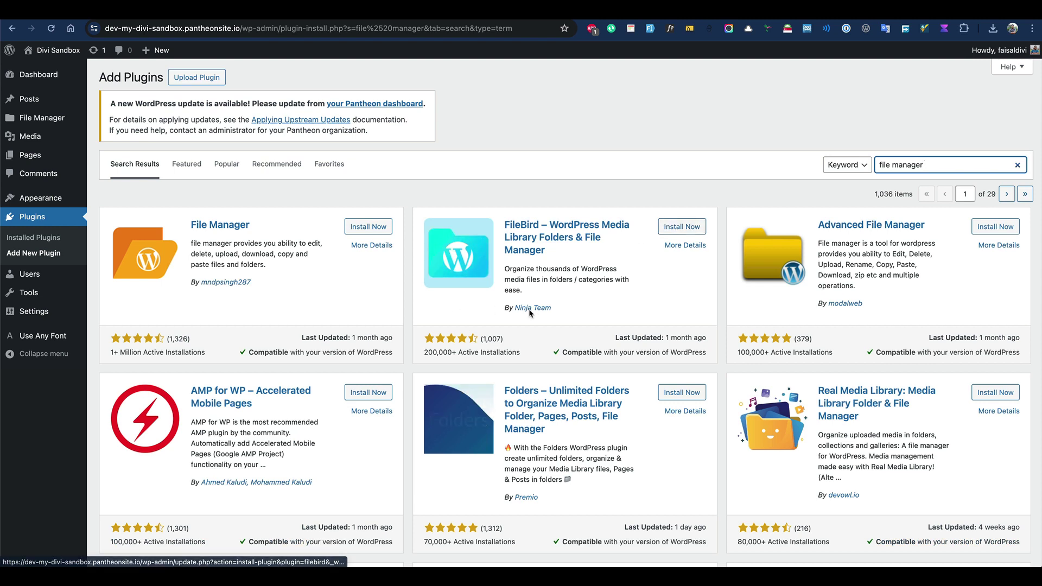
scroll(530, 312, "down", 5)
scroll(530, 312, "down", 5)
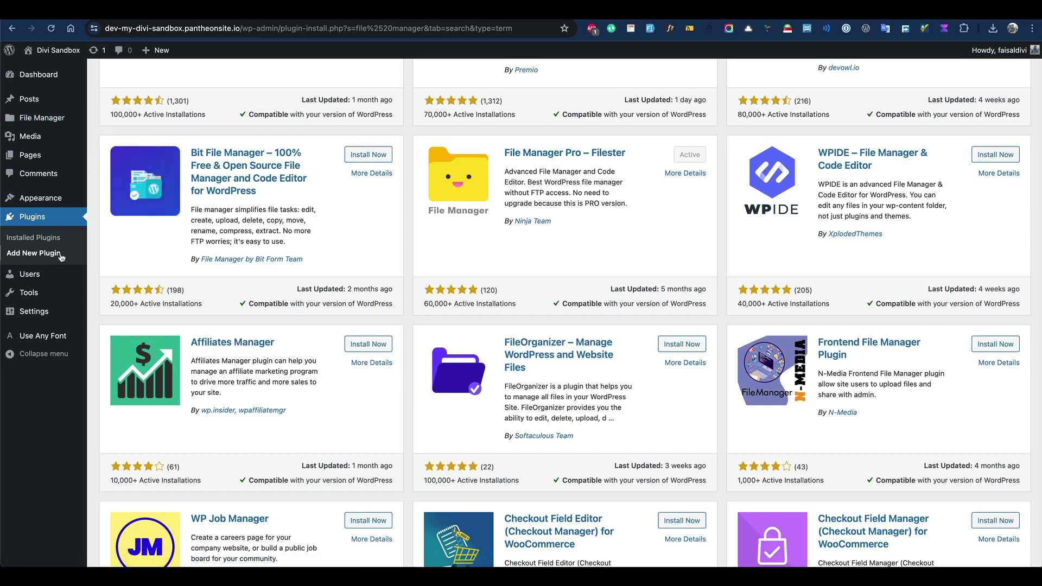
left_click(34, 237)
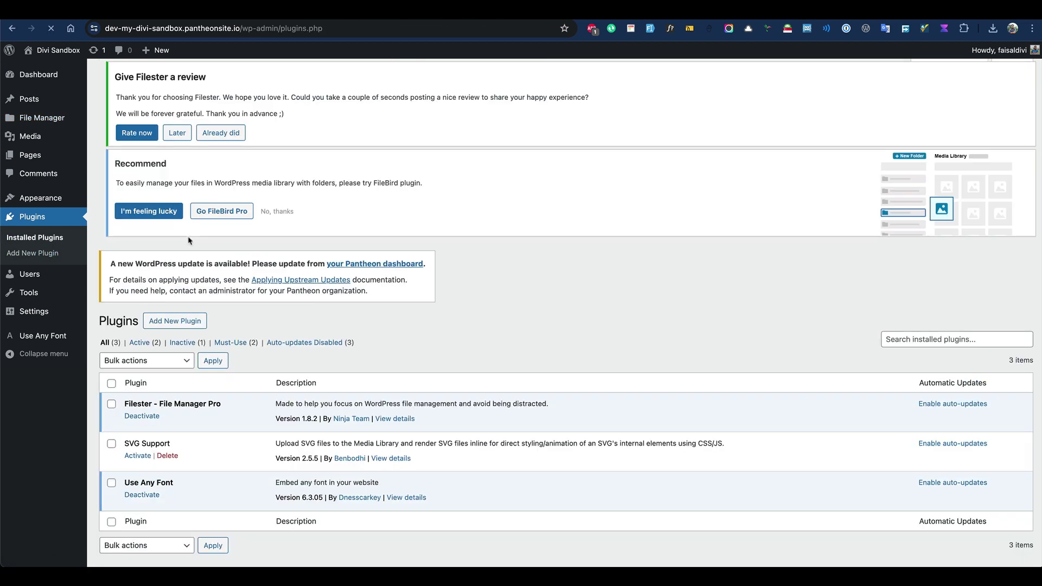
Browse in Filester from the code root into wp-content/themes.
double_click(191, 411)
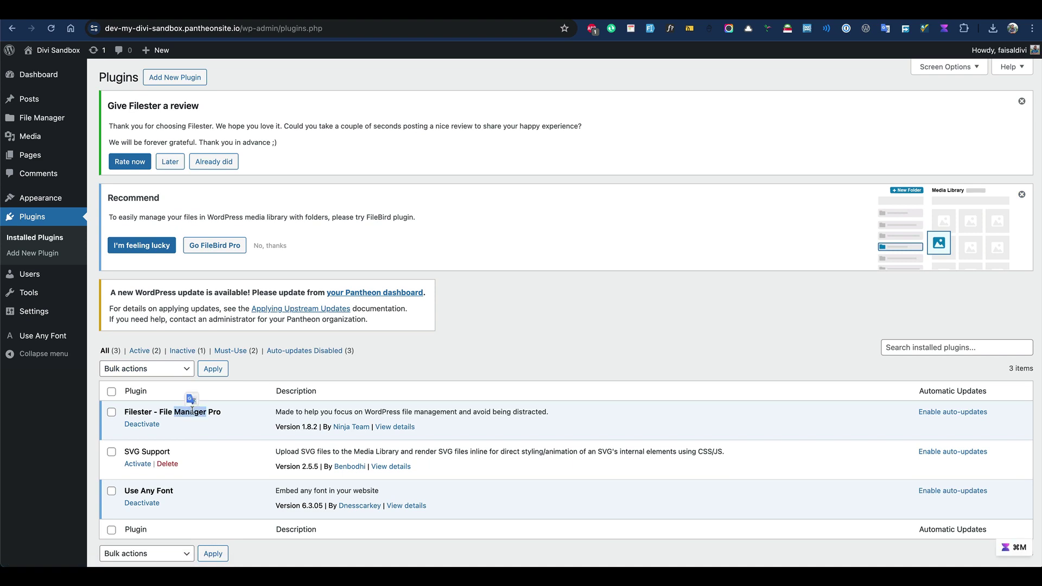
left_click(190, 411)
left_click(42, 118)
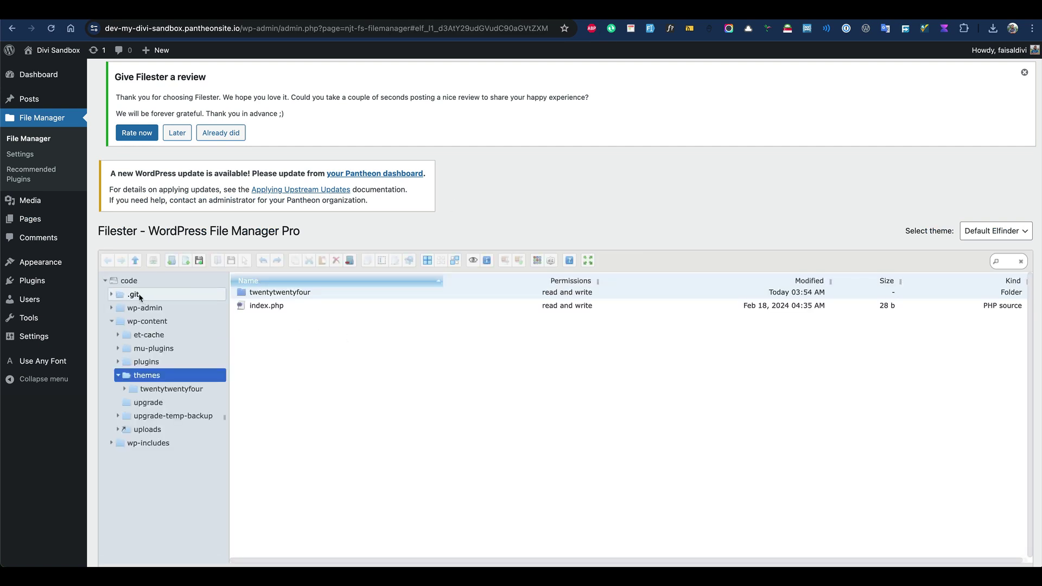
left_click(128, 281)
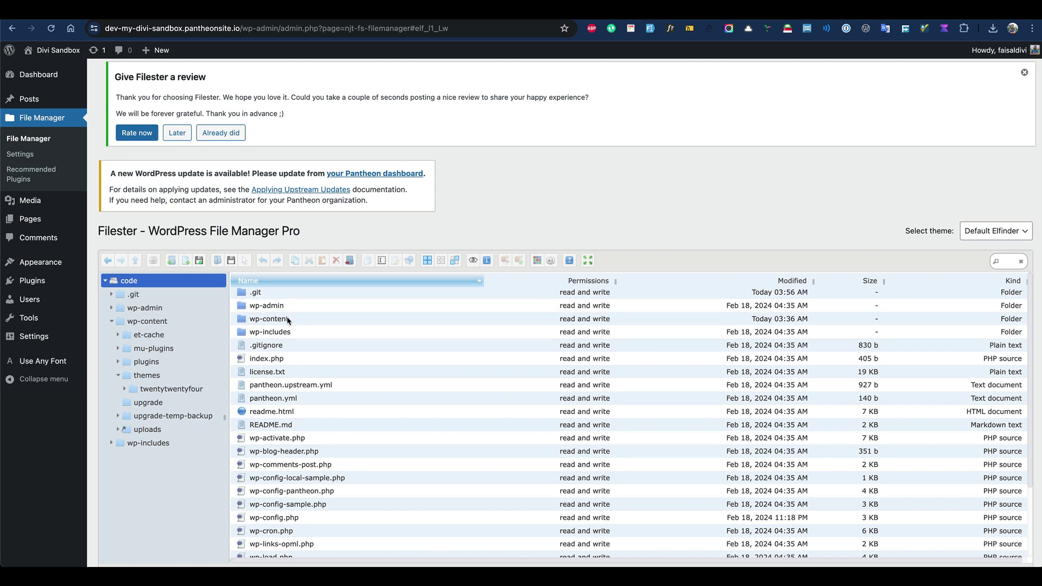
double_click(249, 319)
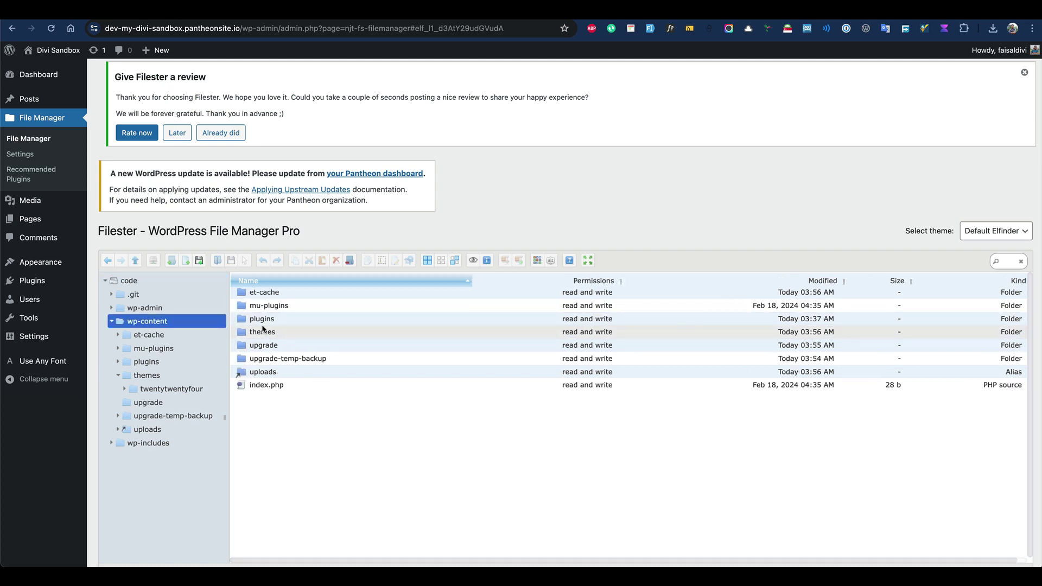
double_click(243, 333)
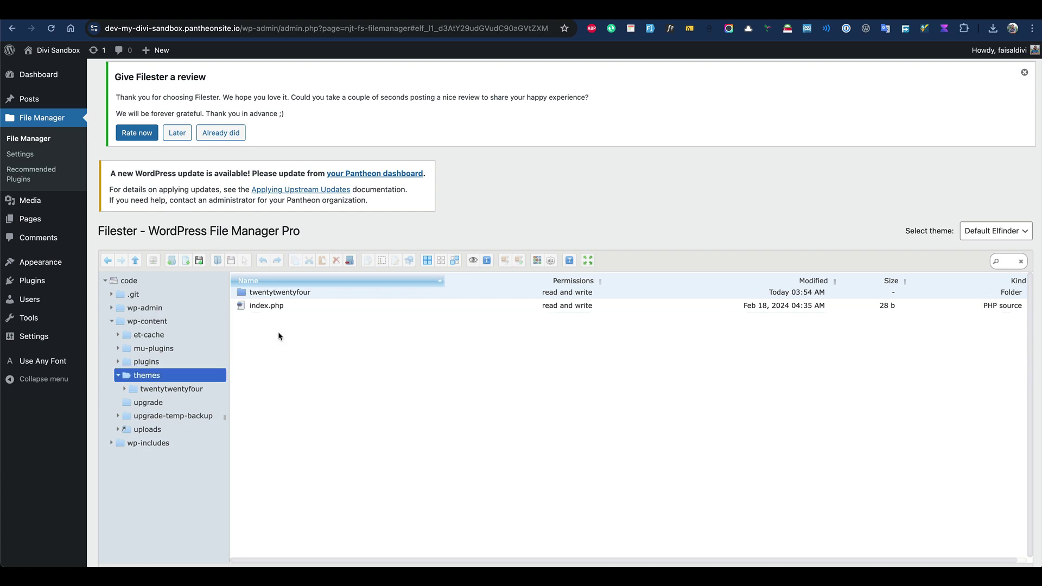
left_click(199, 260)
Drop the 15.60 MB Divi.zip into Filester's upload zone for the themes folder.
left_click(566, 382)
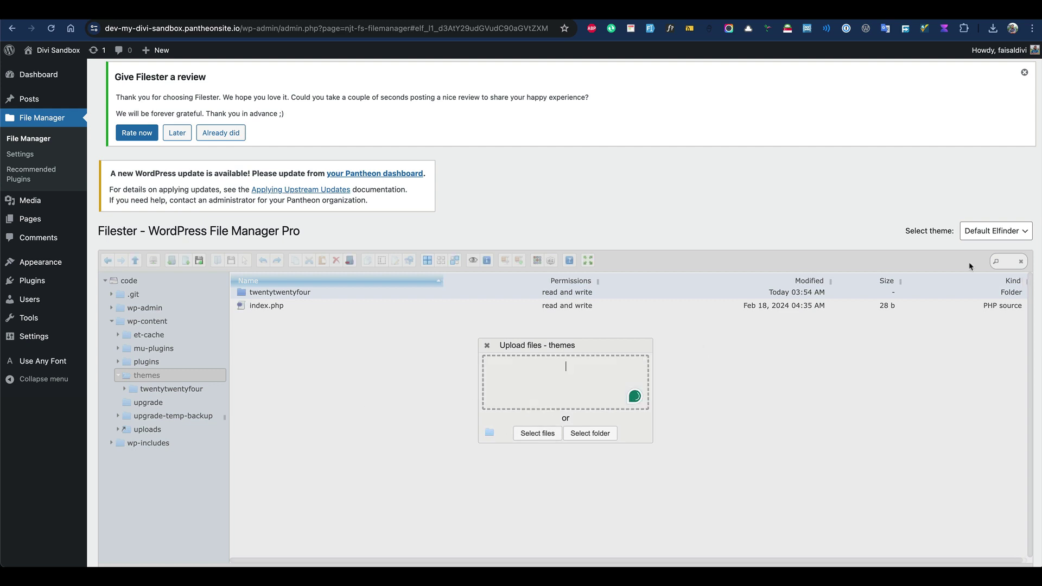
left_click(537, 433)
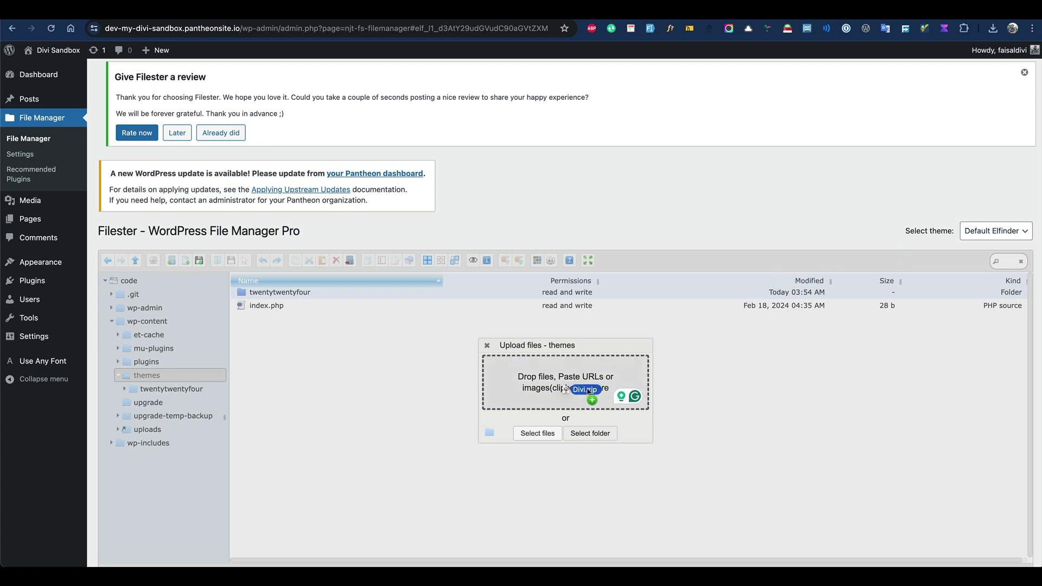
left_click_drag(794, 284, 586, 391)
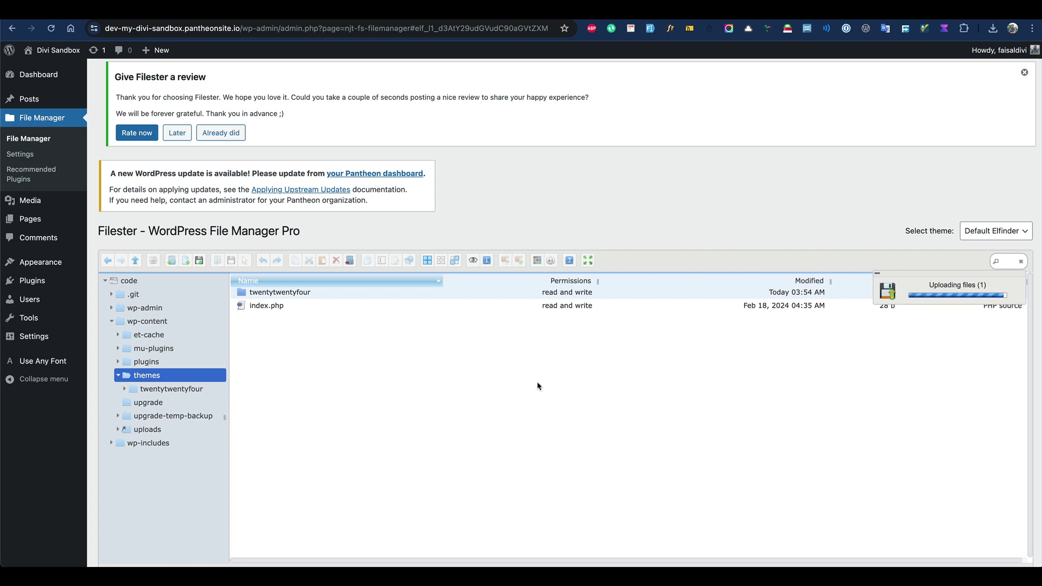
left_click(261, 307)
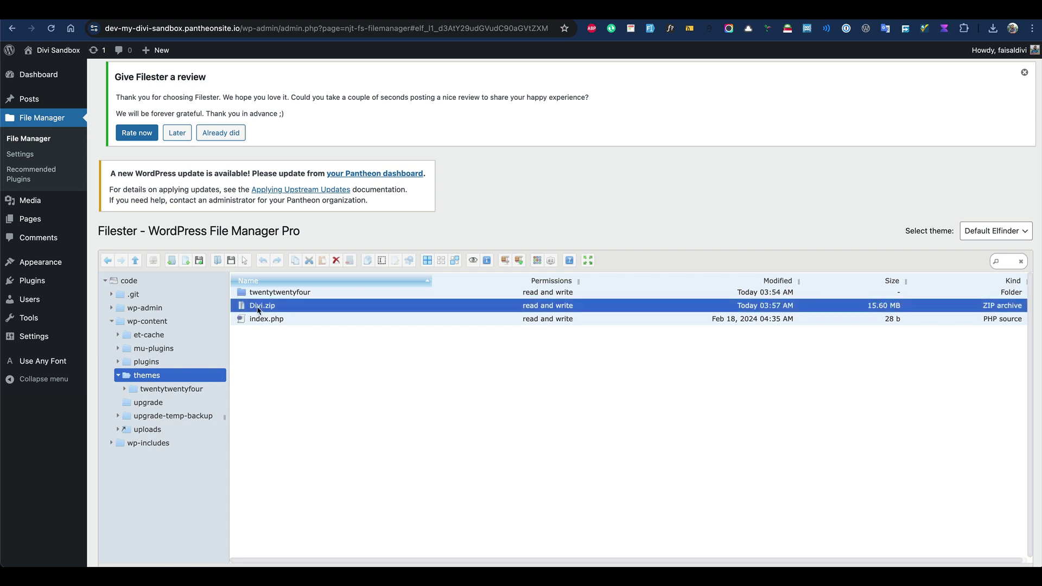
Extract Divi.zip here, creating a Divi folder inside themes.
right_click(258, 309)
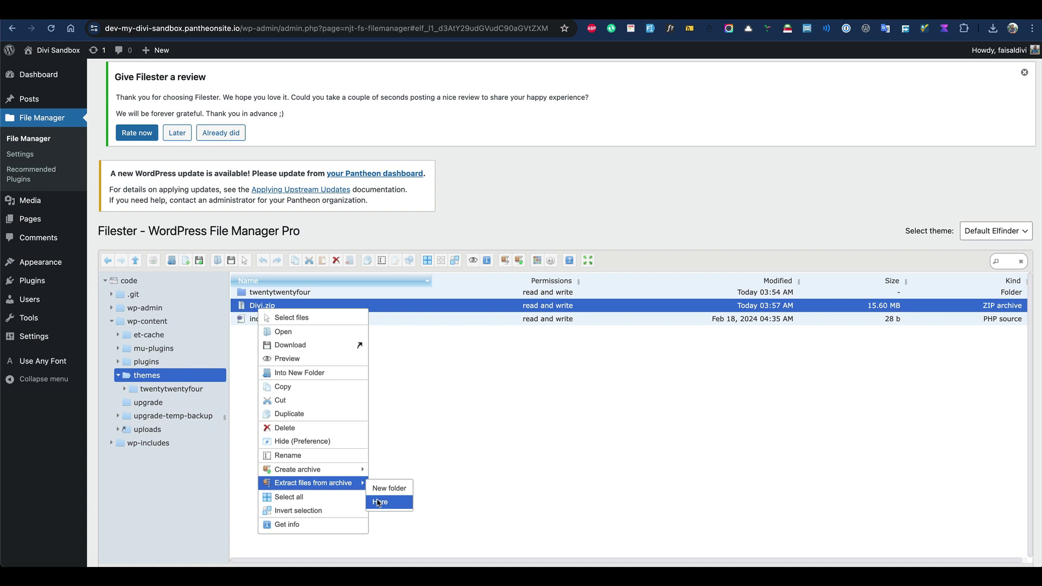
mouse_move(313, 482)
left_click(377, 502)
left_click(635, 419)
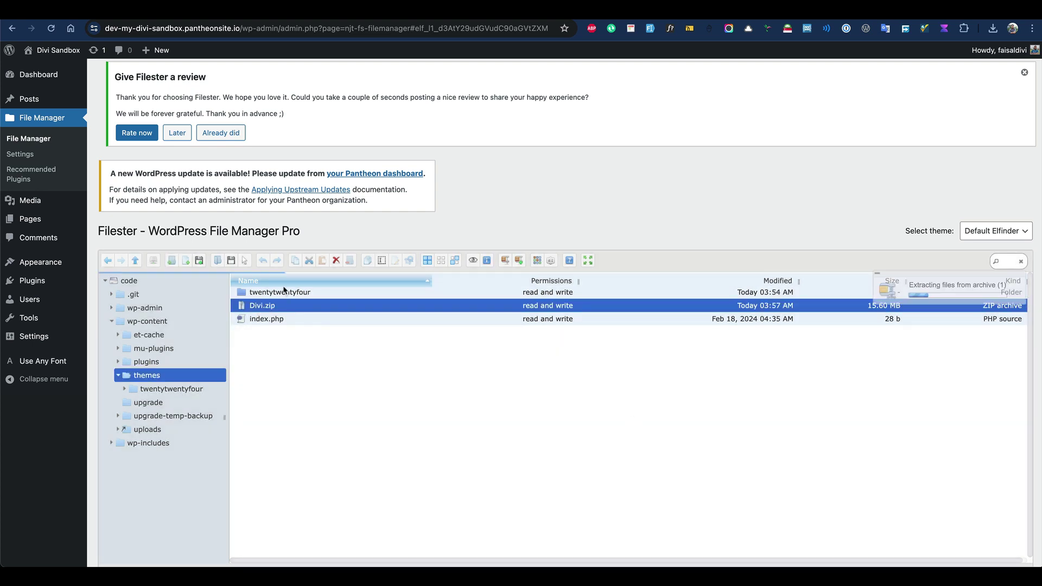
Permanently delete the Divi.zip archive.
left_click(283, 320)
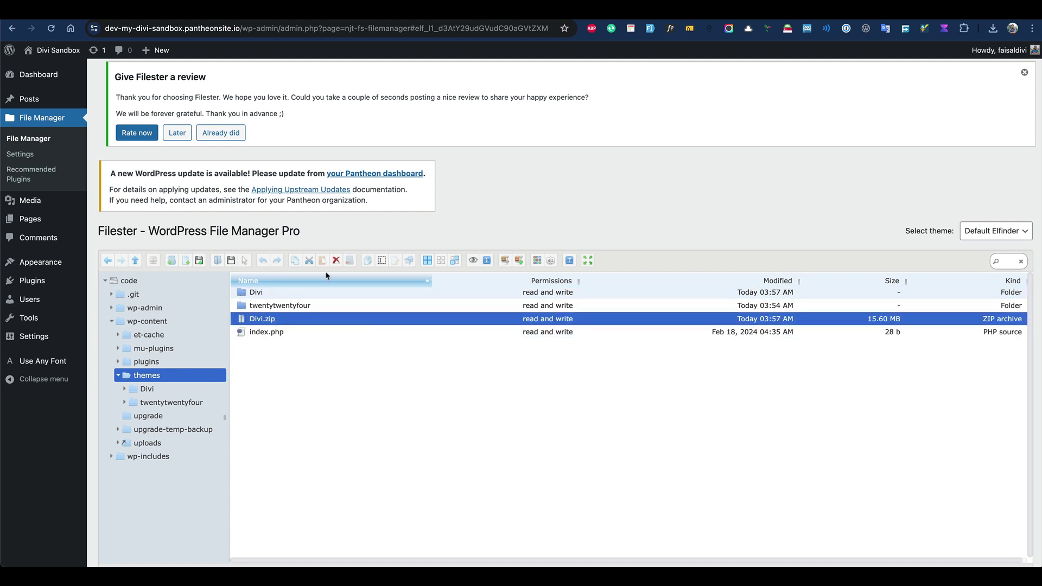
left_click(335, 260)
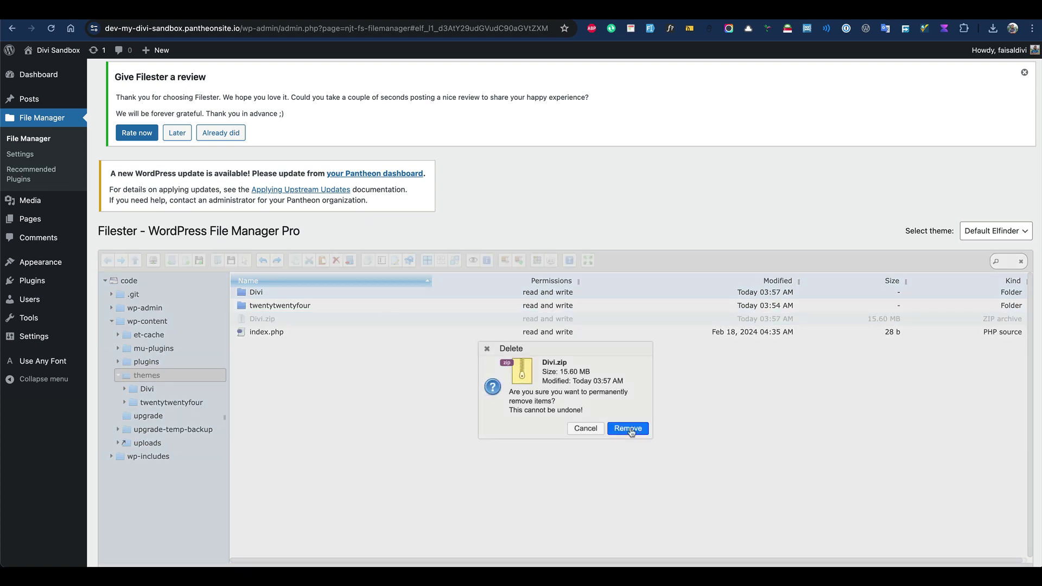
left_click(628, 429)
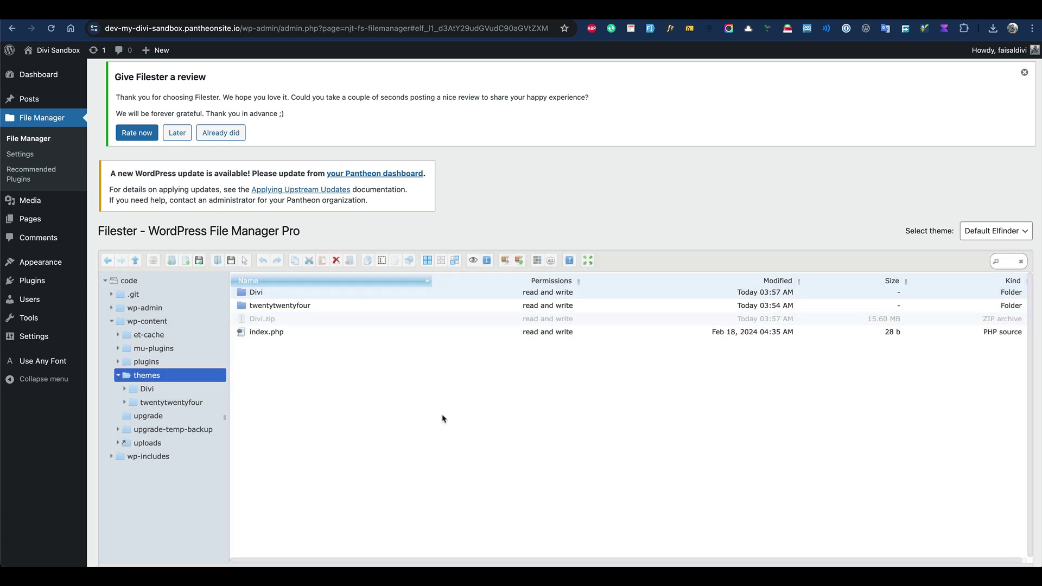
Open Appearance > Themes, where Divi appears beside Twenty Twenty-Four.
left_click(40, 263)
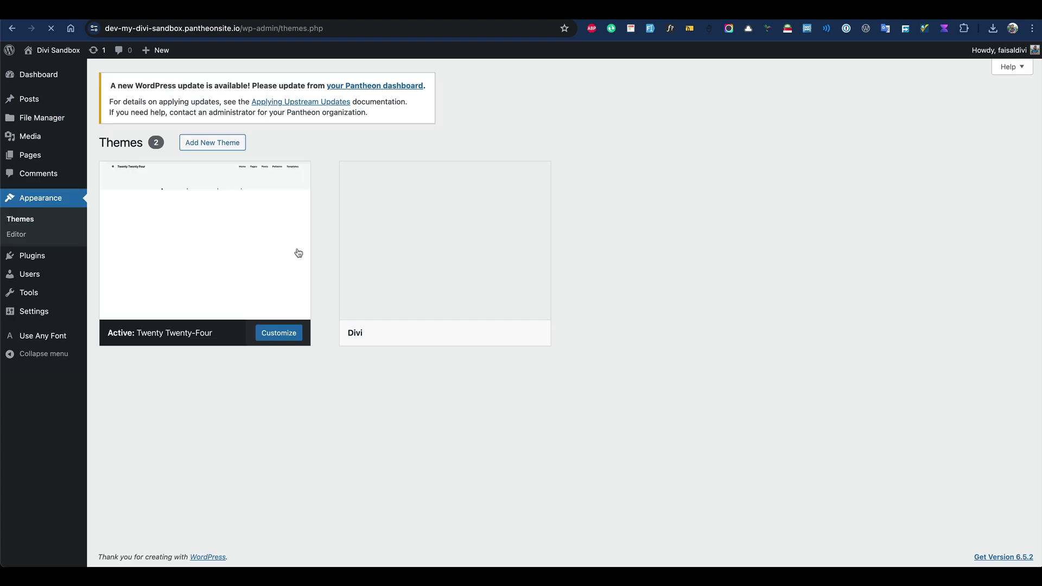